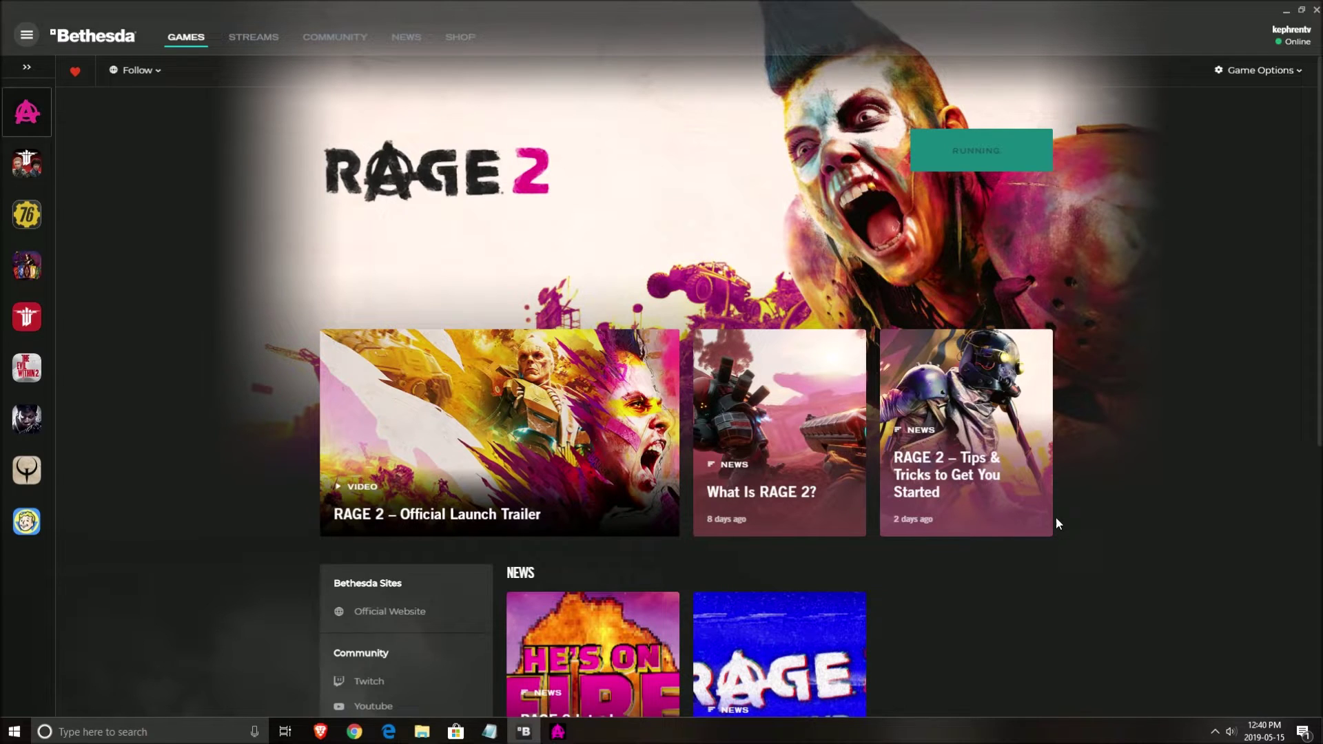
# - Check the Windows Game Mode and Game bar settings, and close Settings
pyautogui.click(197, 734)
pyautogui.write('game mode')
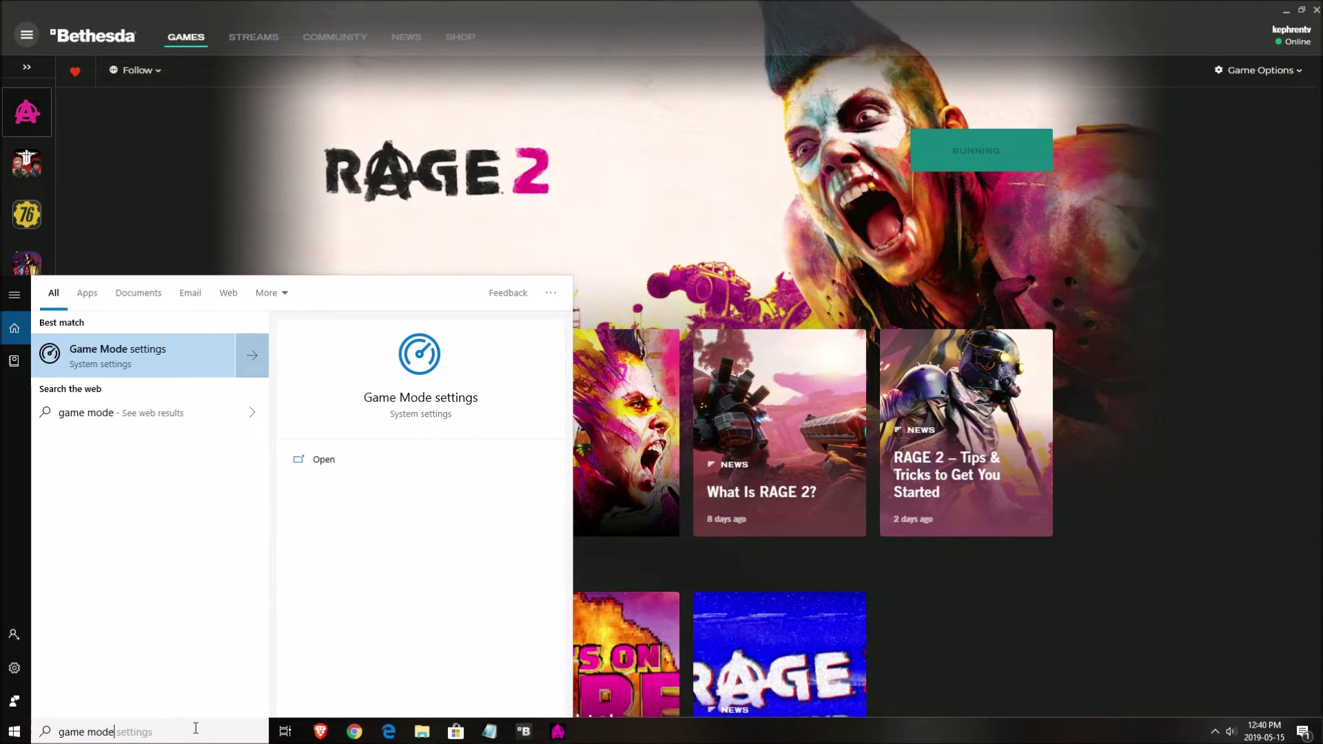
pyautogui.press('Return')
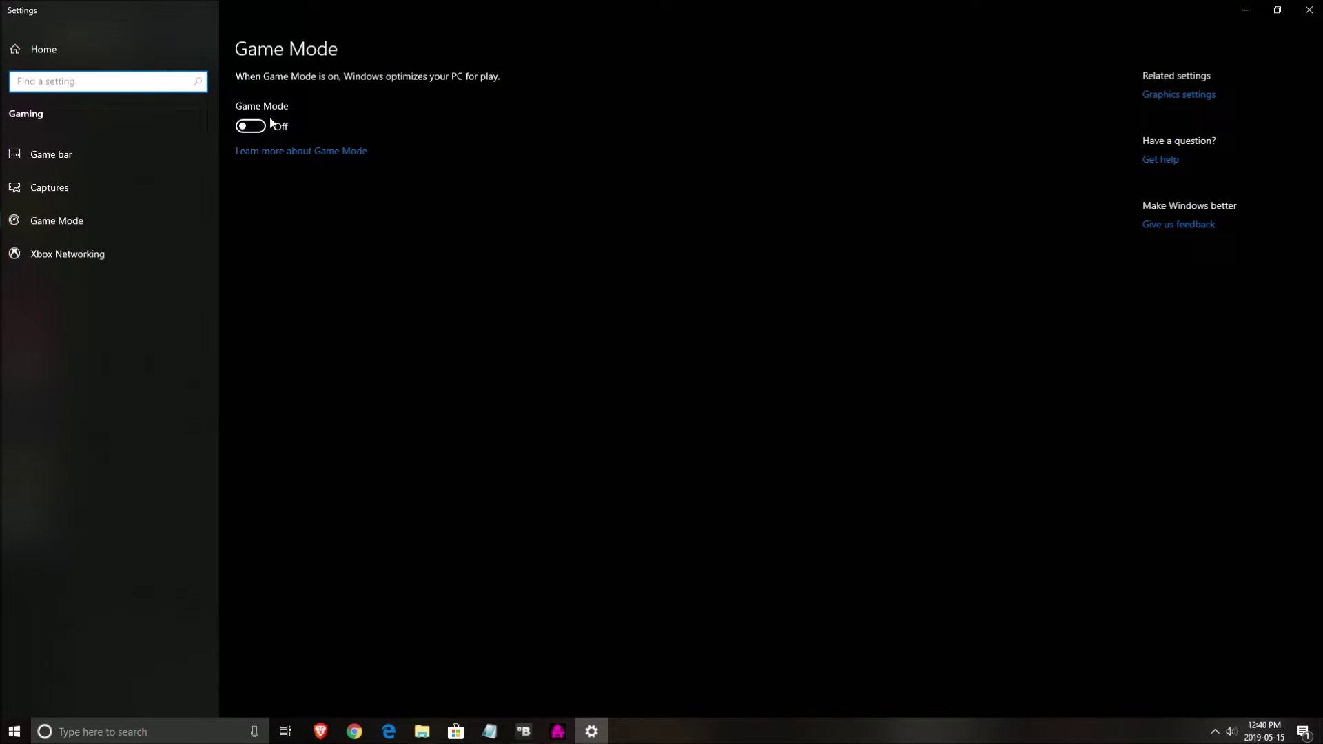
pyautogui.click(75, 153)
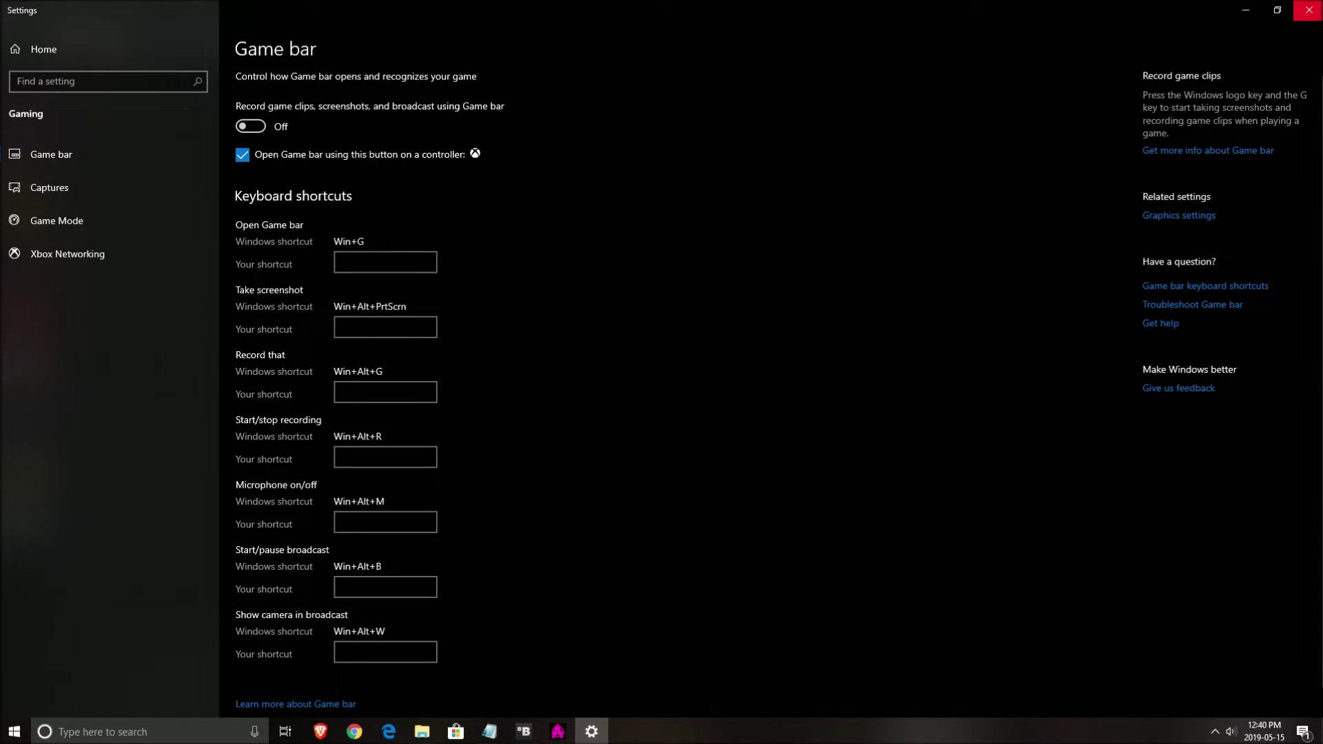
pyautogui.click(1309, 9)
# - Open Intelligent standby list cleaner, review its memory and timer resolution options, and close its window
pyautogui.click(1216, 731)
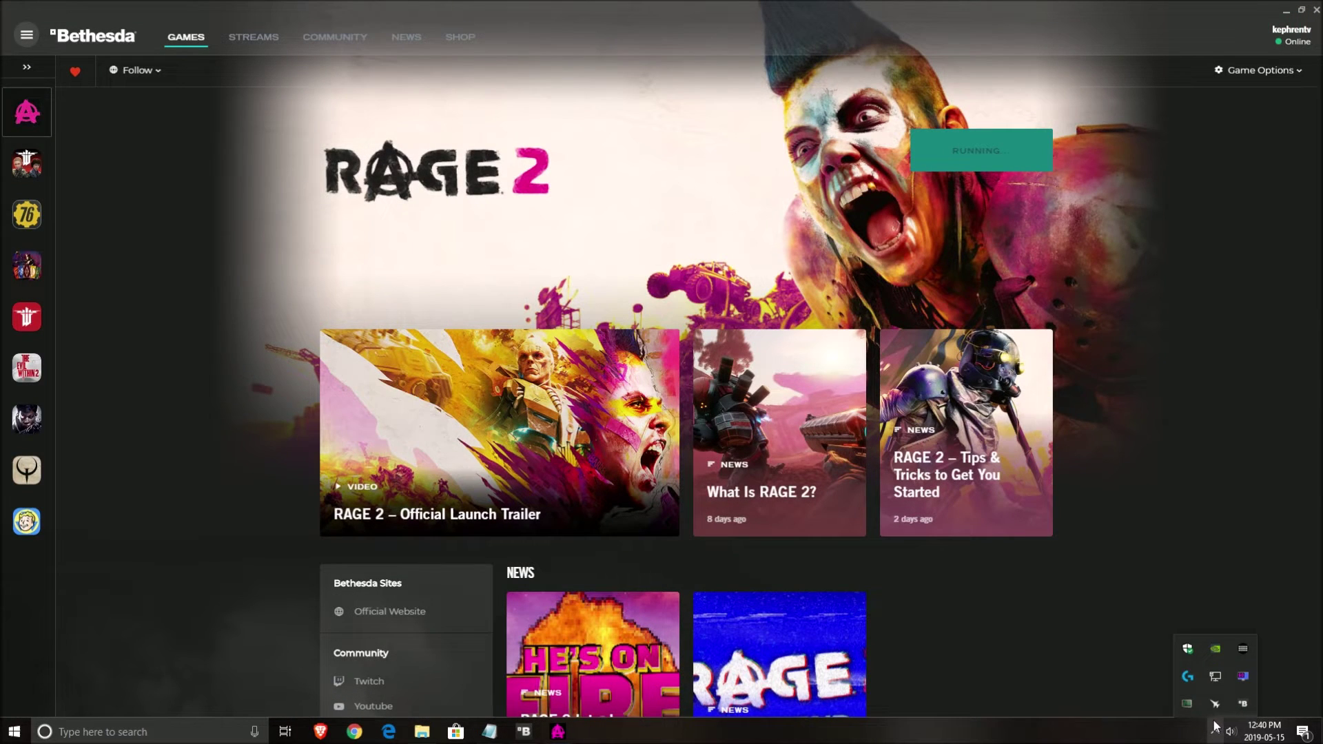
pyautogui.click(1193, 705)
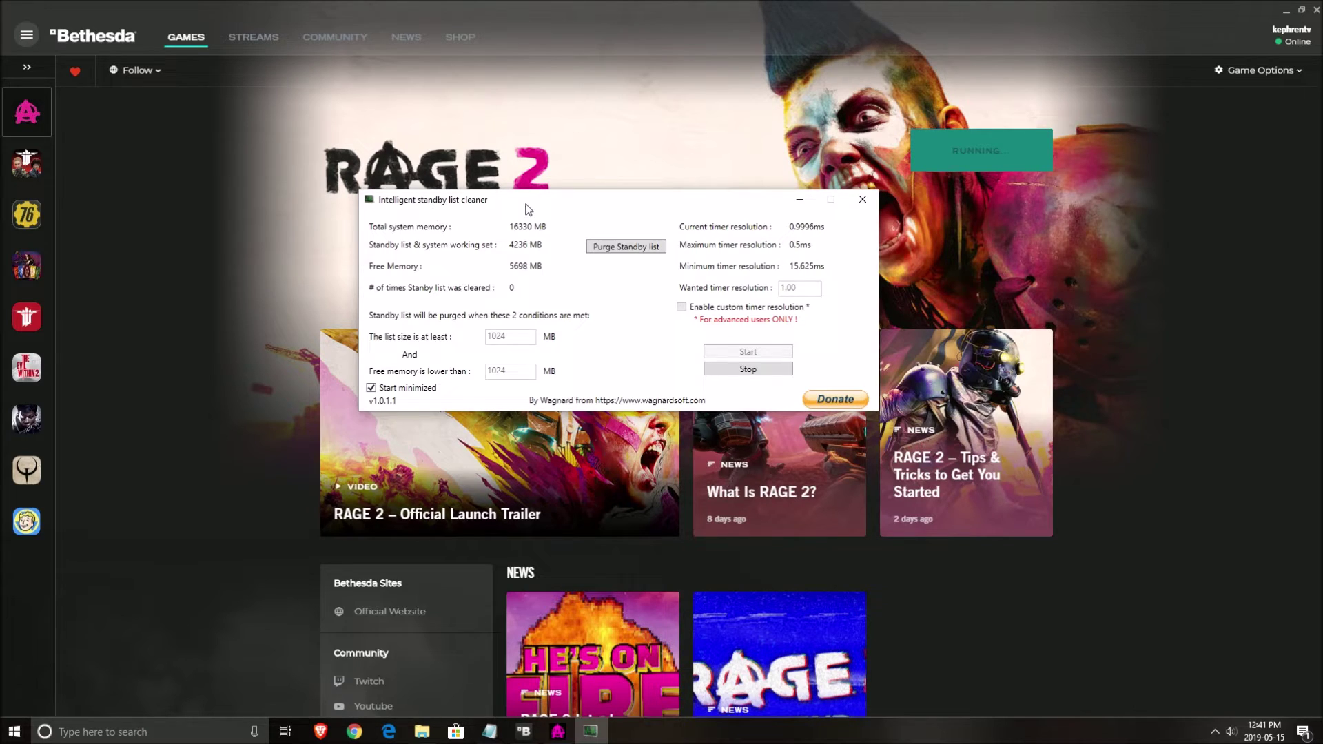
pyautogui.moveTo(432, 208); pyautogui.dragTo(528, 213)
pyautogui.click(896, 204)
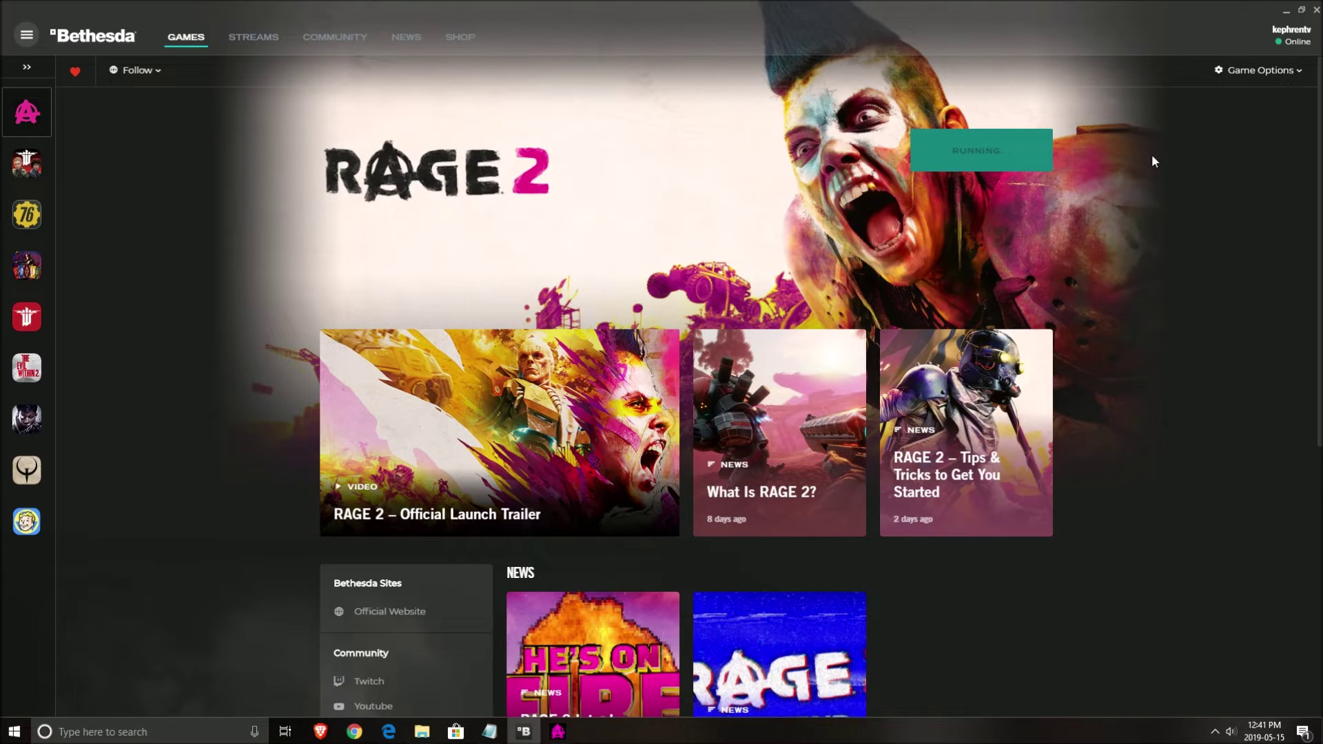
# - Bring up the Rage 2 saved-games folder and its settings file in Notepad, and examine the AsyncCompute line under [Graphics]
pyautogui.click(422, 732)
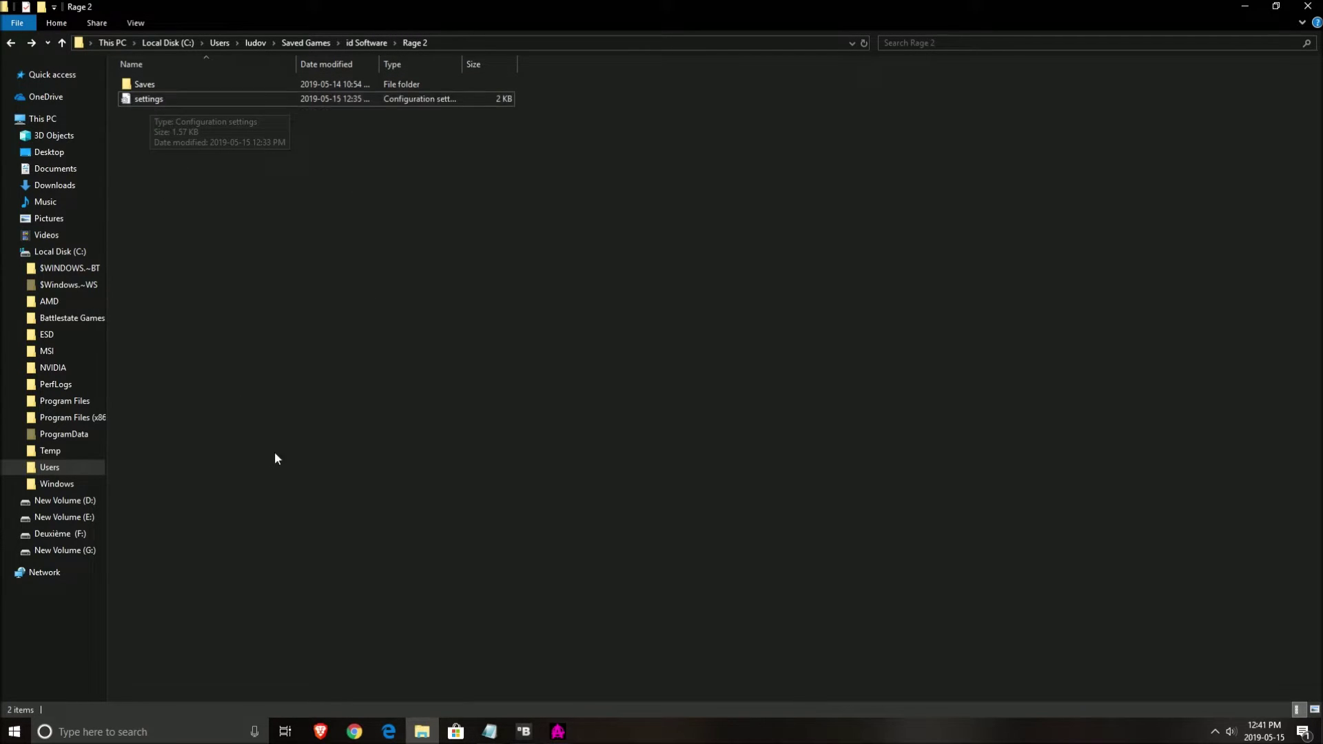
pyautogui.click(490, 731)
pyautogui.click(210, 222)
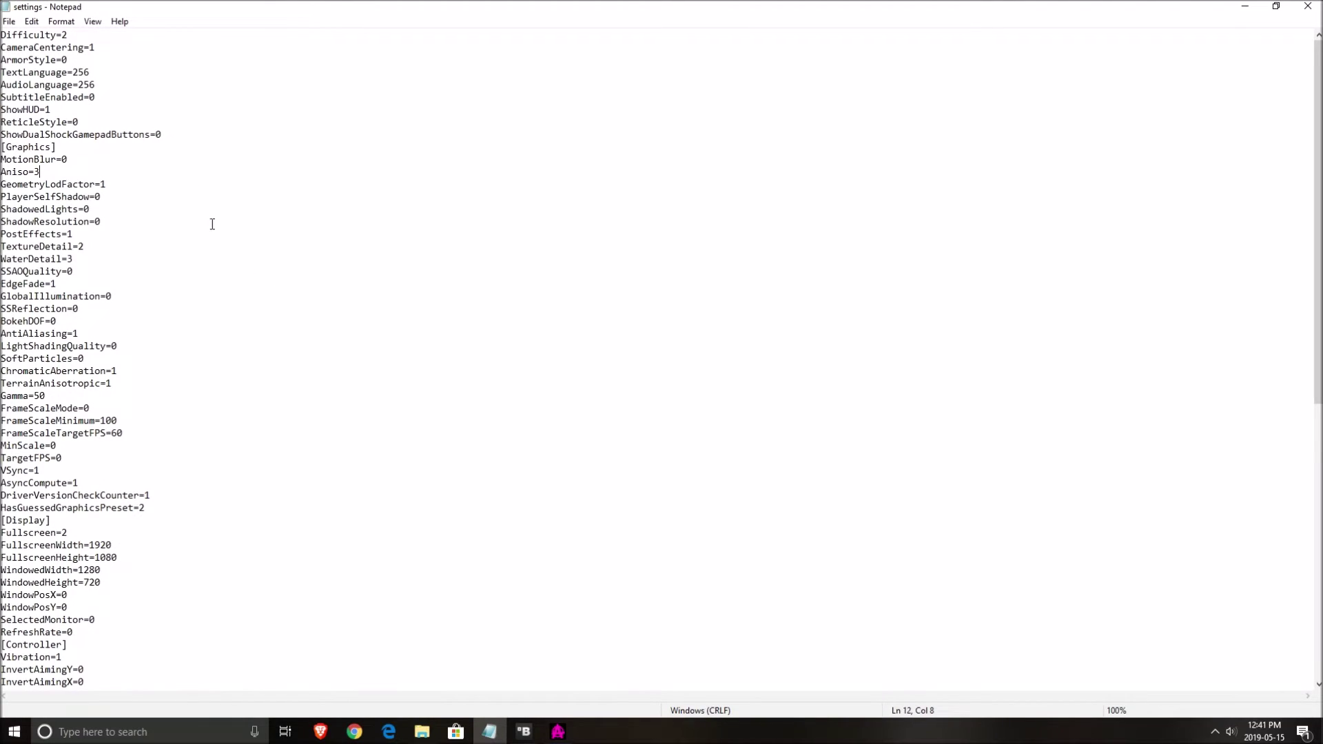
pyautogui.click(187, 112)
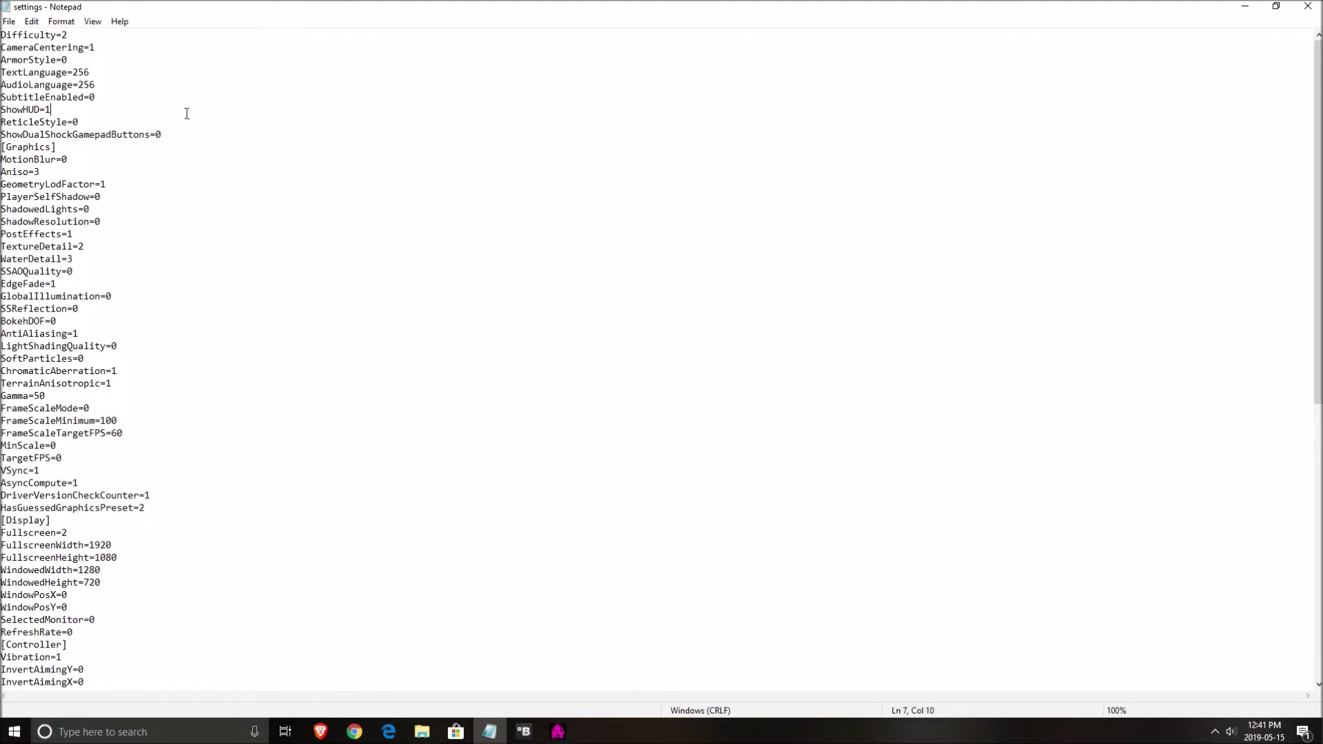
pyautogui.click(211, 236)
pyautogui.scroll(-2, 198, 285)
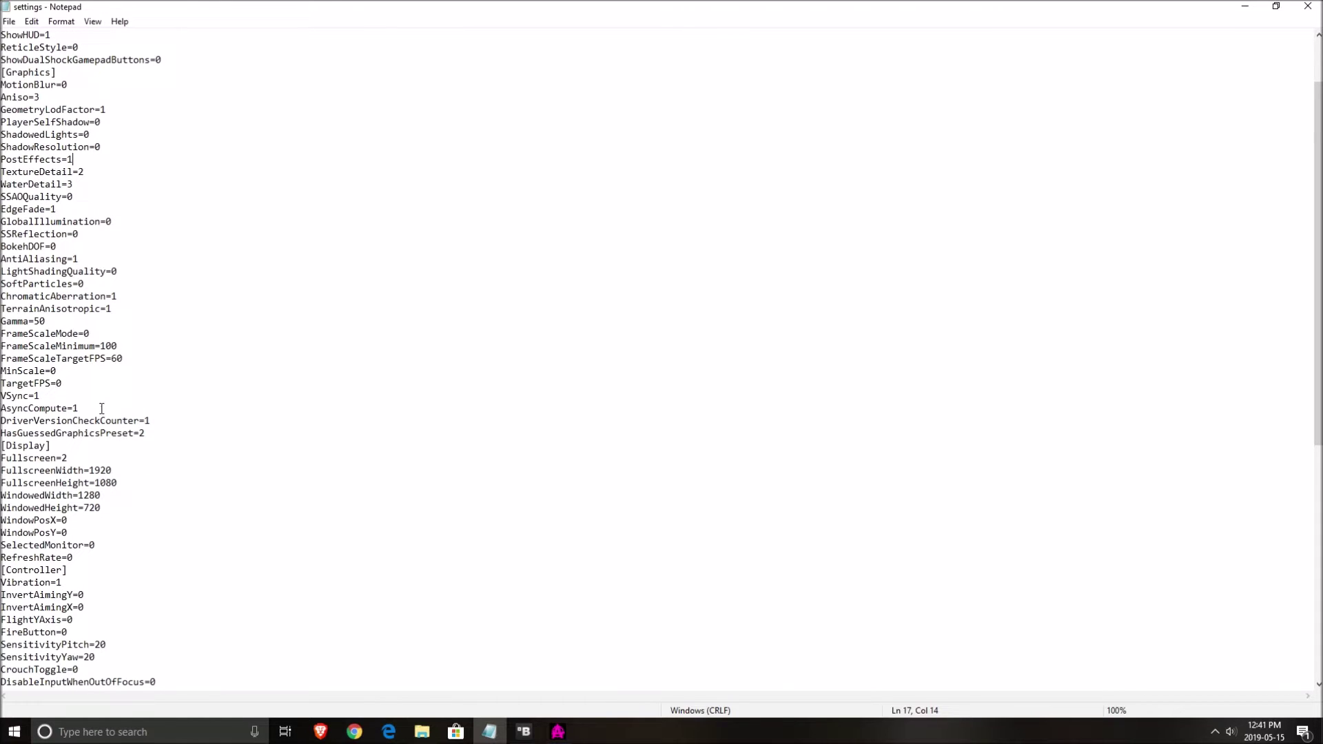
pyautogui.moveTo(101, 408); pyautogui.dragTo(2, 409)
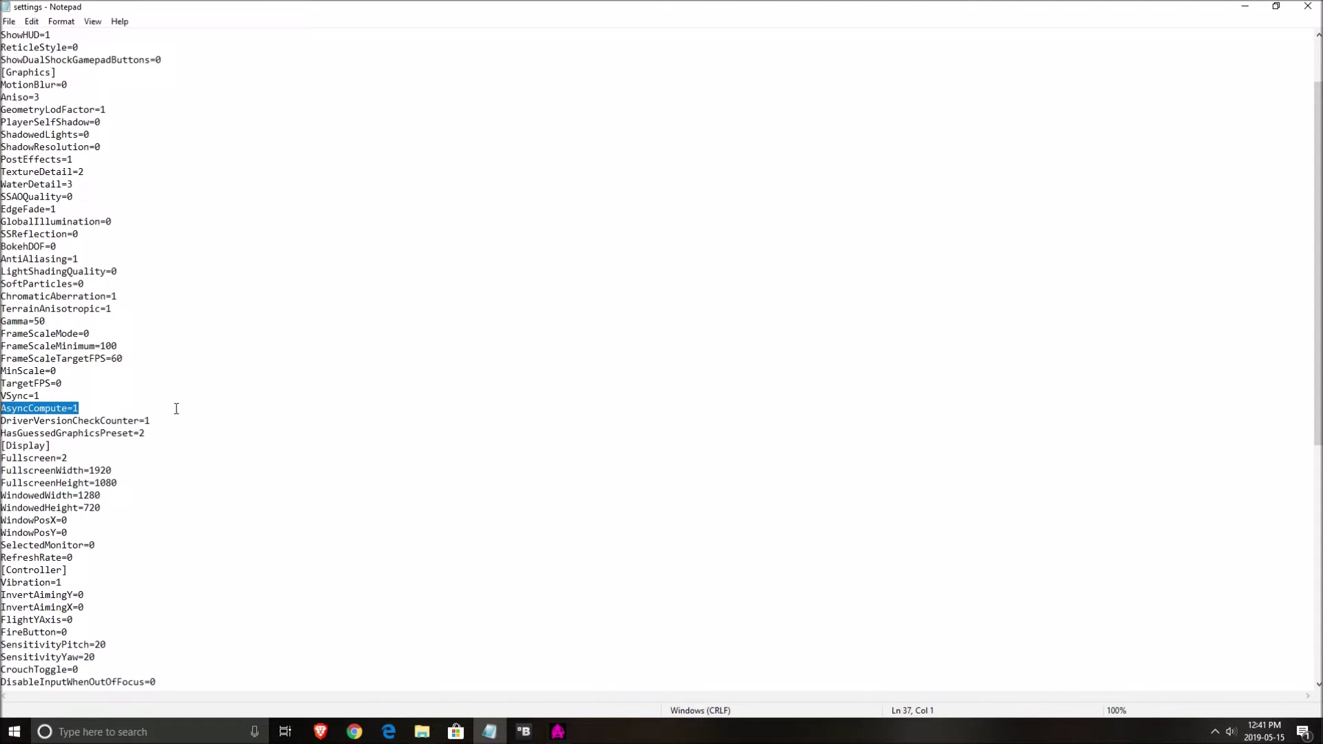
pyautogui.scroll(1, 114, 414)
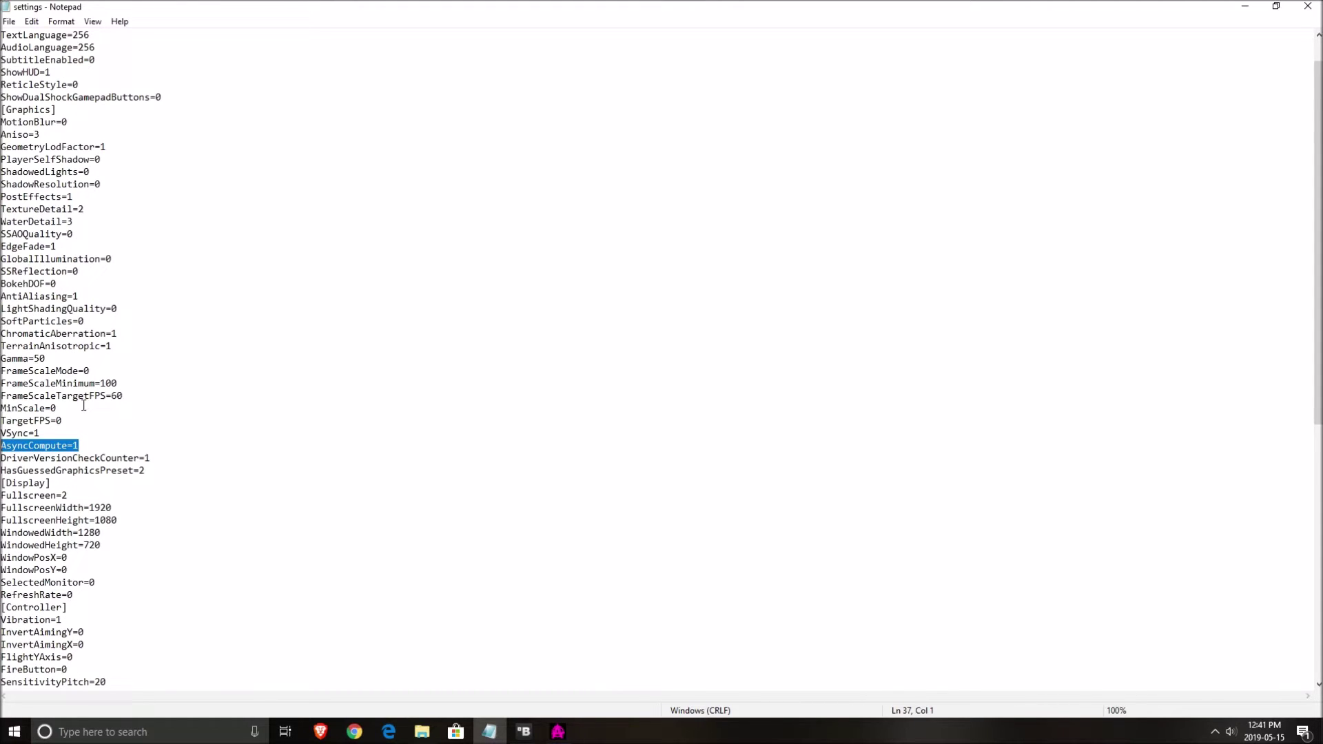
pyautogui.scroll(1, 72, 401)
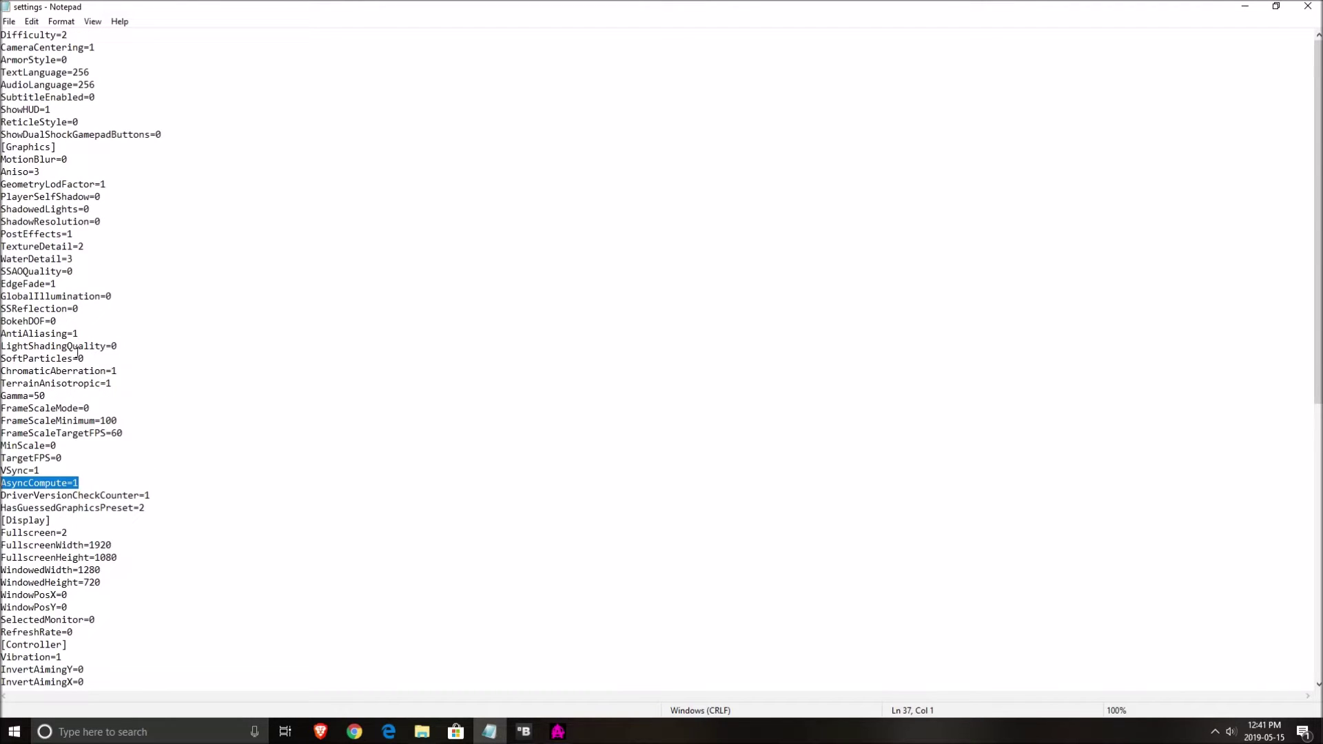
# - Examine the EdgeFade line and the mouse AimDownSightSensitivityMultiplier line in the settings file
pyautogui.doubleClick(30, 285)
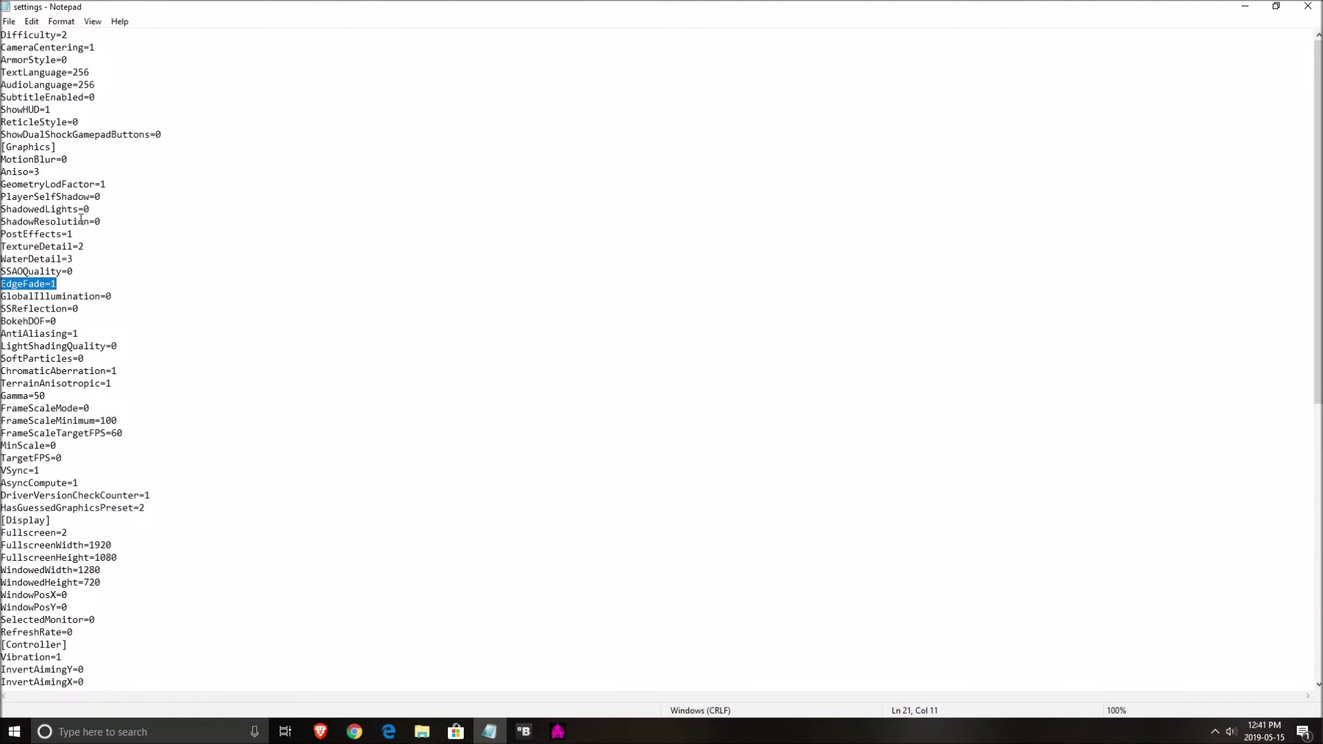
pyautogui.click(61, 197)
pyautogui.click(103, 232)
pyautogui.scroll(-11, 165, 307)
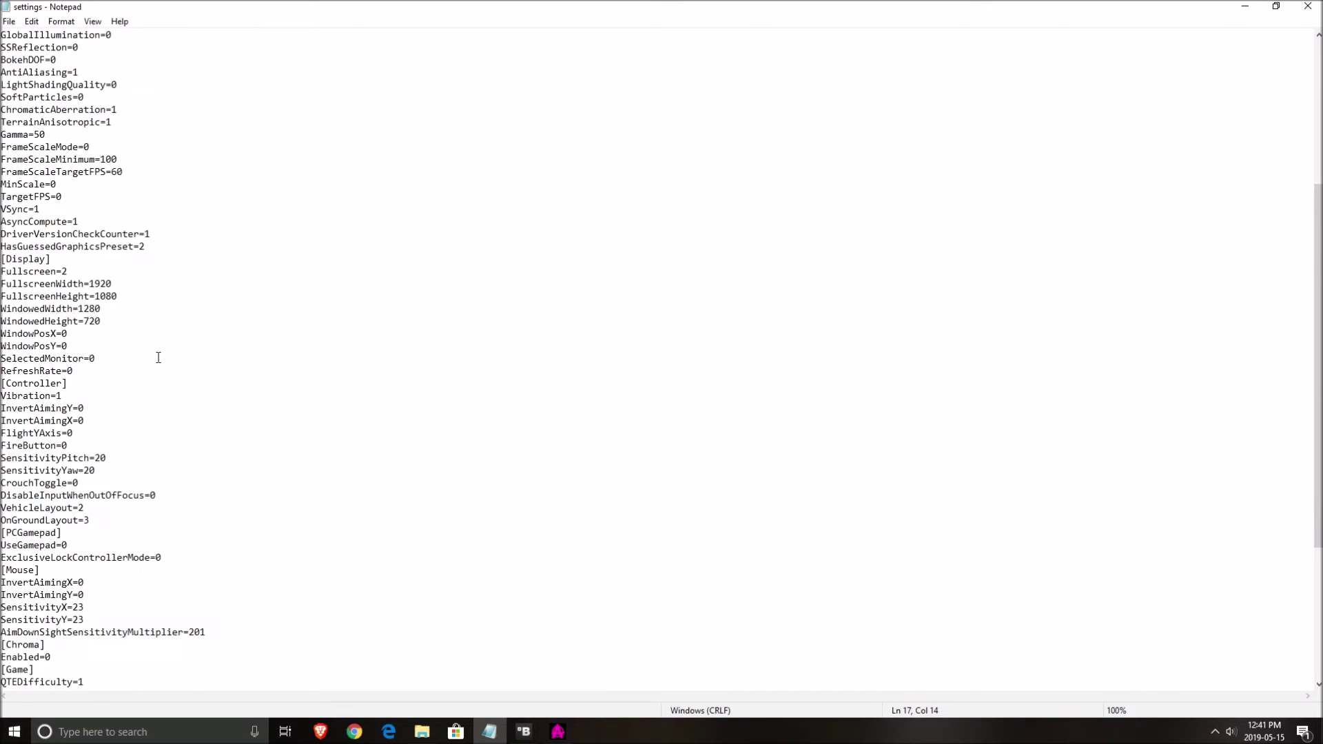
pyautogui.scroll(-3, 134, 324)
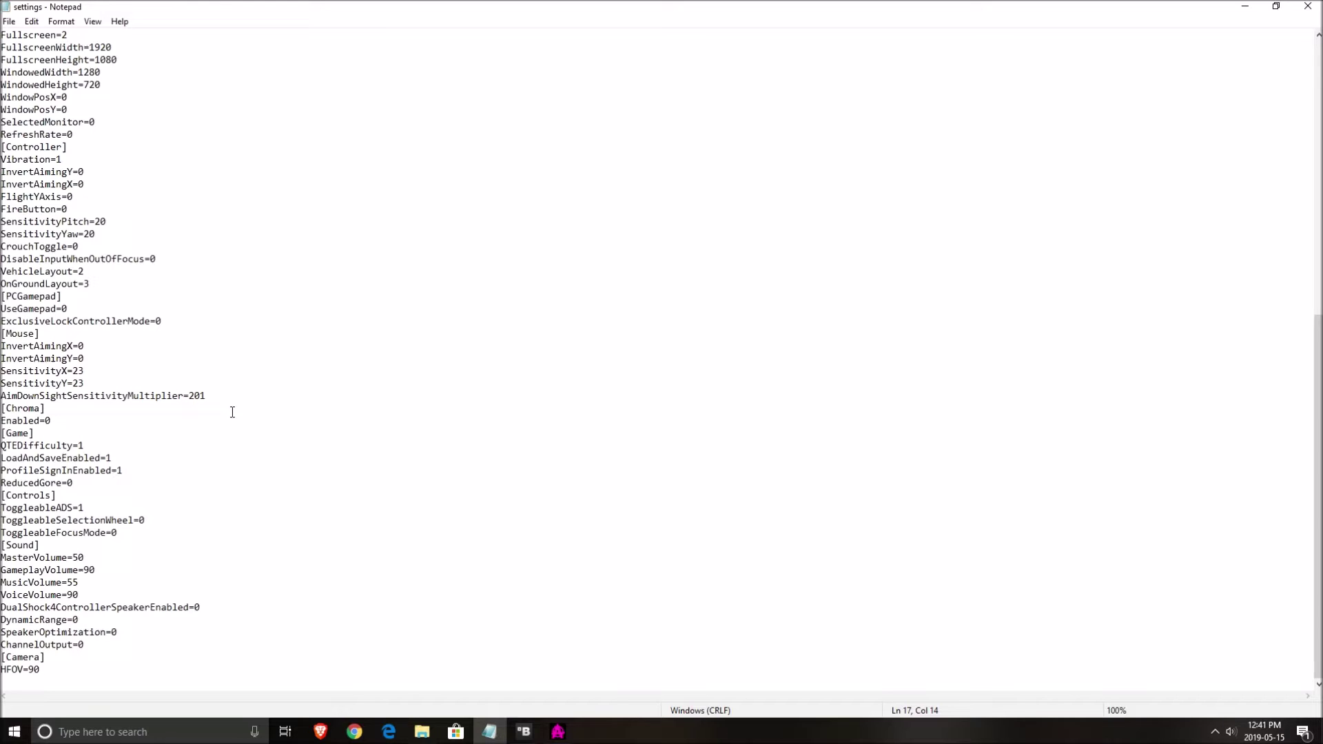
pyautogui.moveTo(5, 396); pyautogui.dragTo(206, 396)
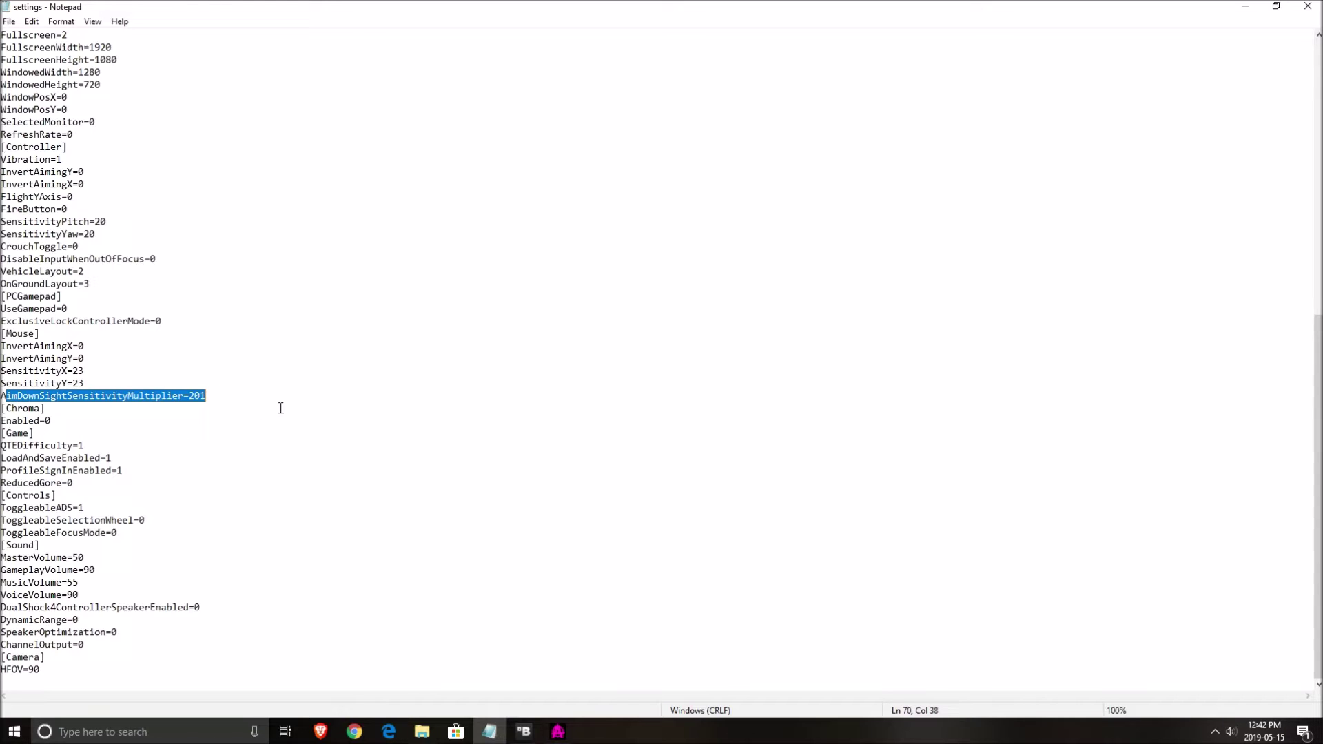
pyautogui.scroll(13, 190, 502)
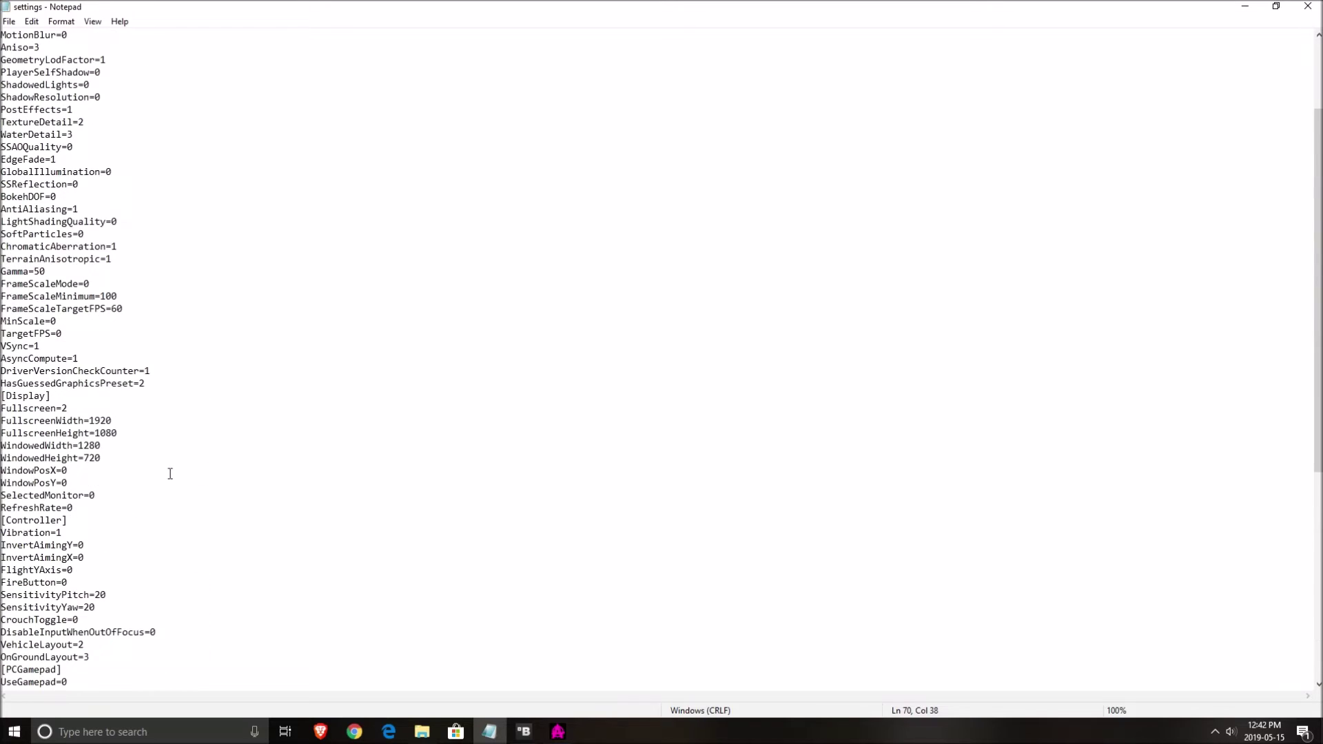
pyautogui.click(234, 296)
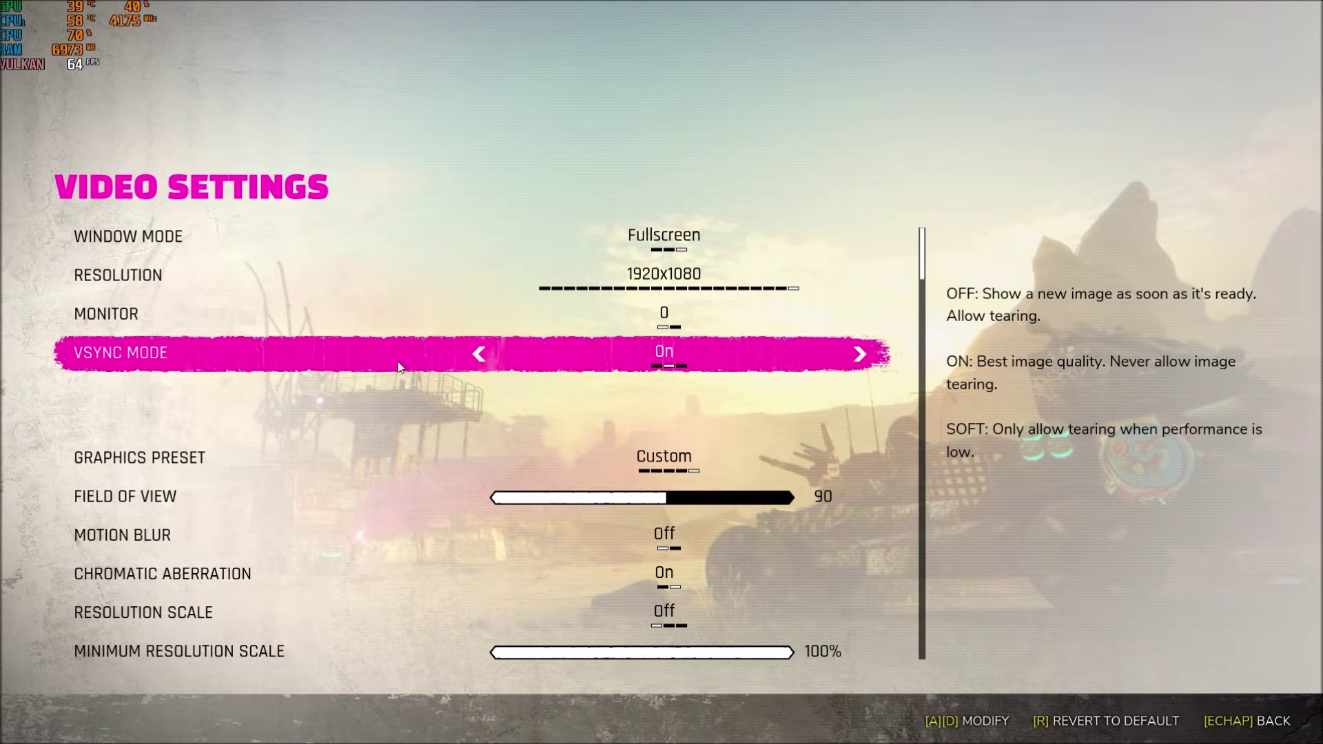
# - Review Rage 2's in-game video settings from VSync Mode down to Soft Particles
pyautogui.scroll(-3, 484, 354)
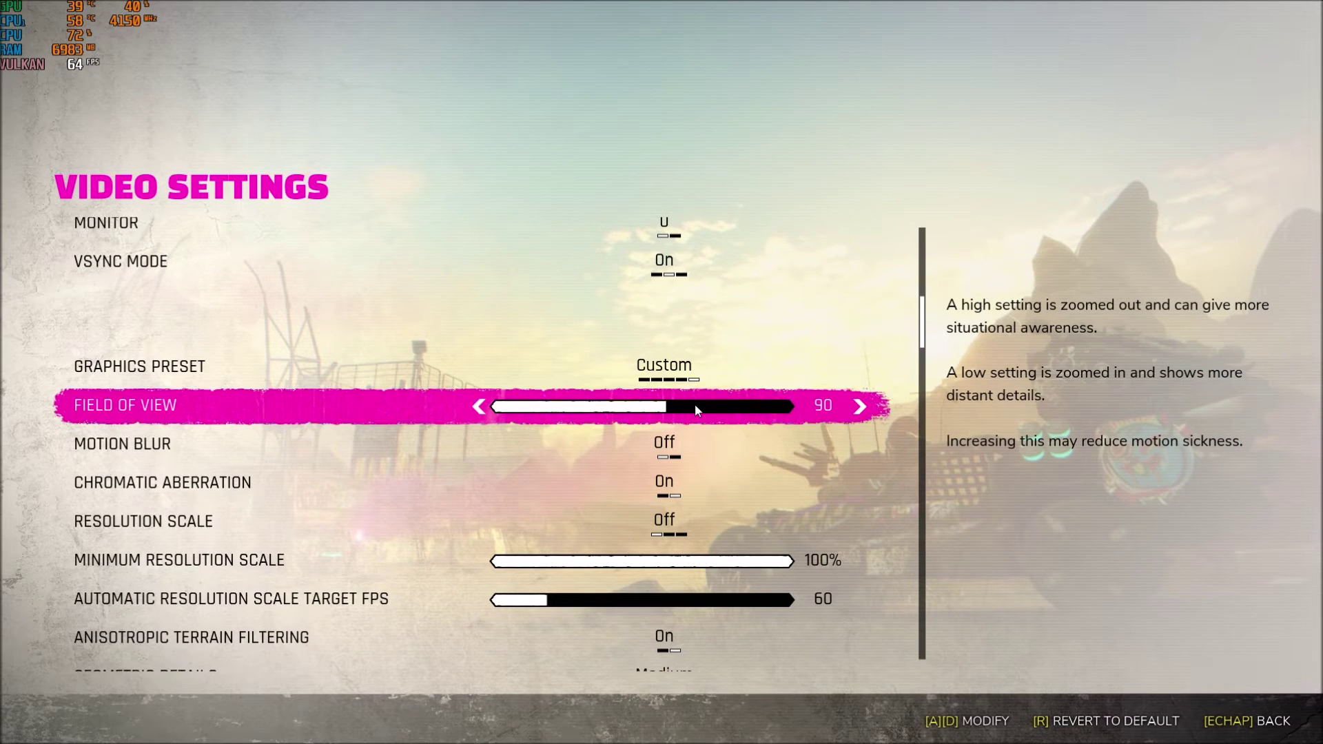
pyautogui.scroll(-2, 551, 524)
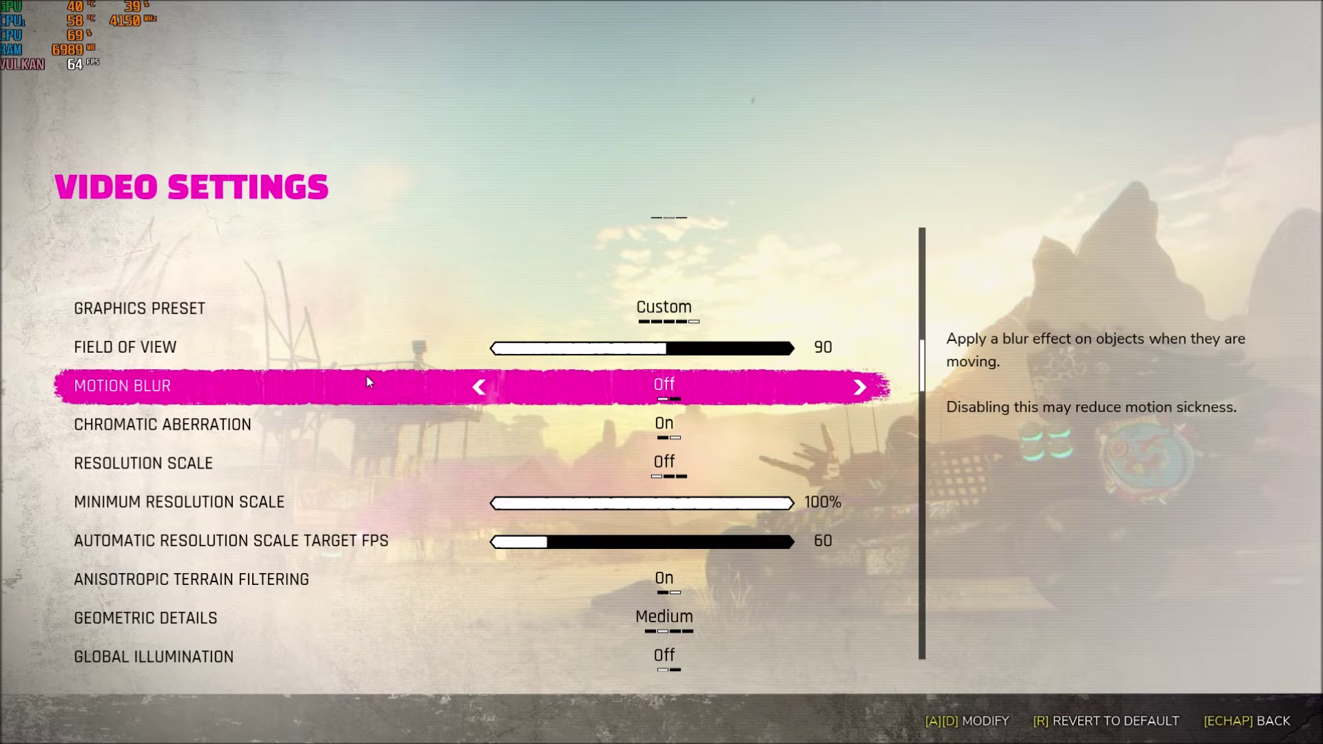
pyautogui.scroll(-1, 275, 414)
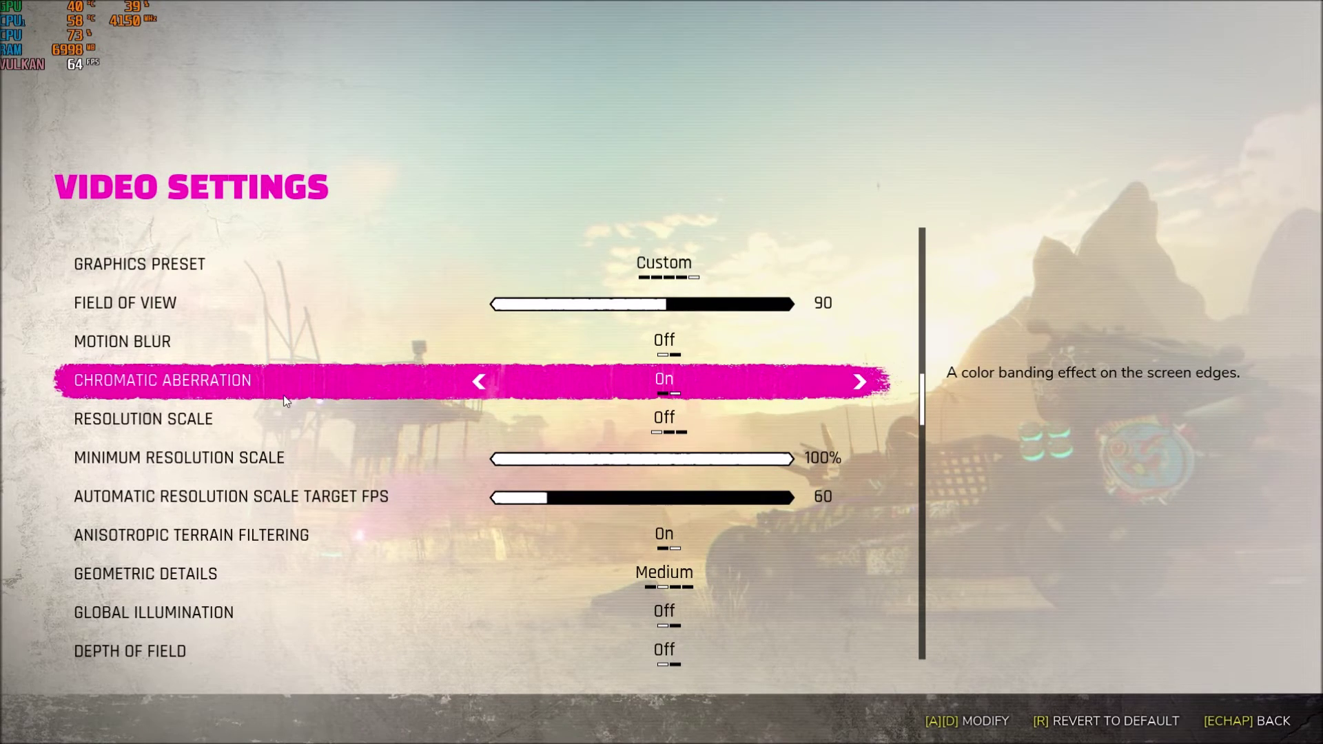
pyautogui.scroll(-1, 398, 548)
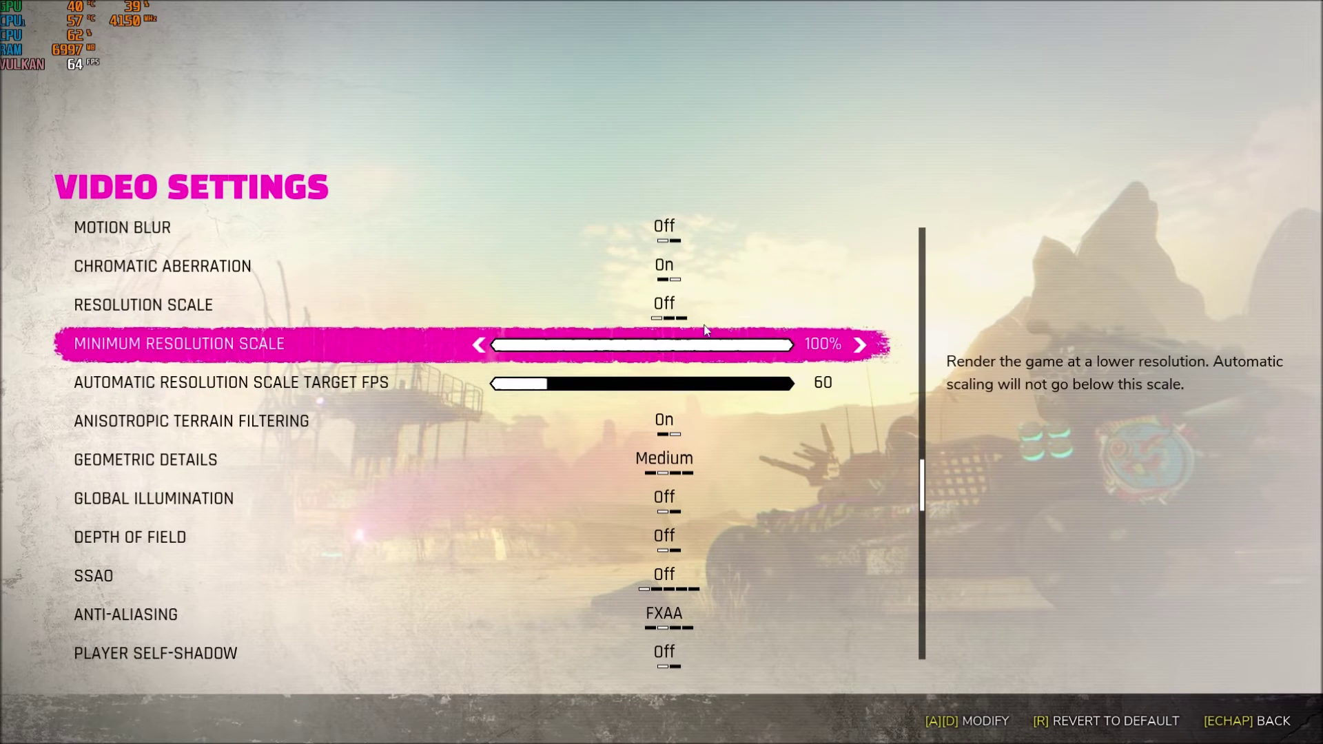
pyautogui.scroll(-2, 325, 437)
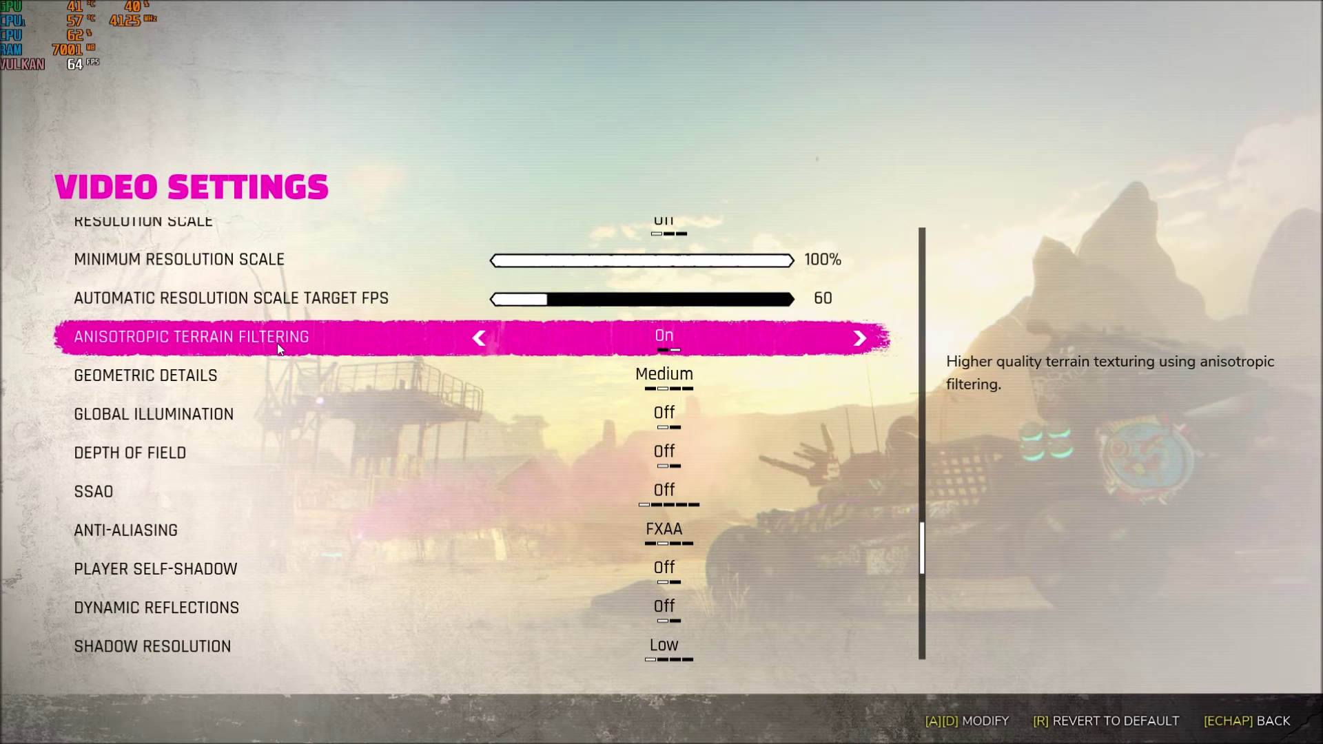
pyautogui.scroll(-1, 276, 358)
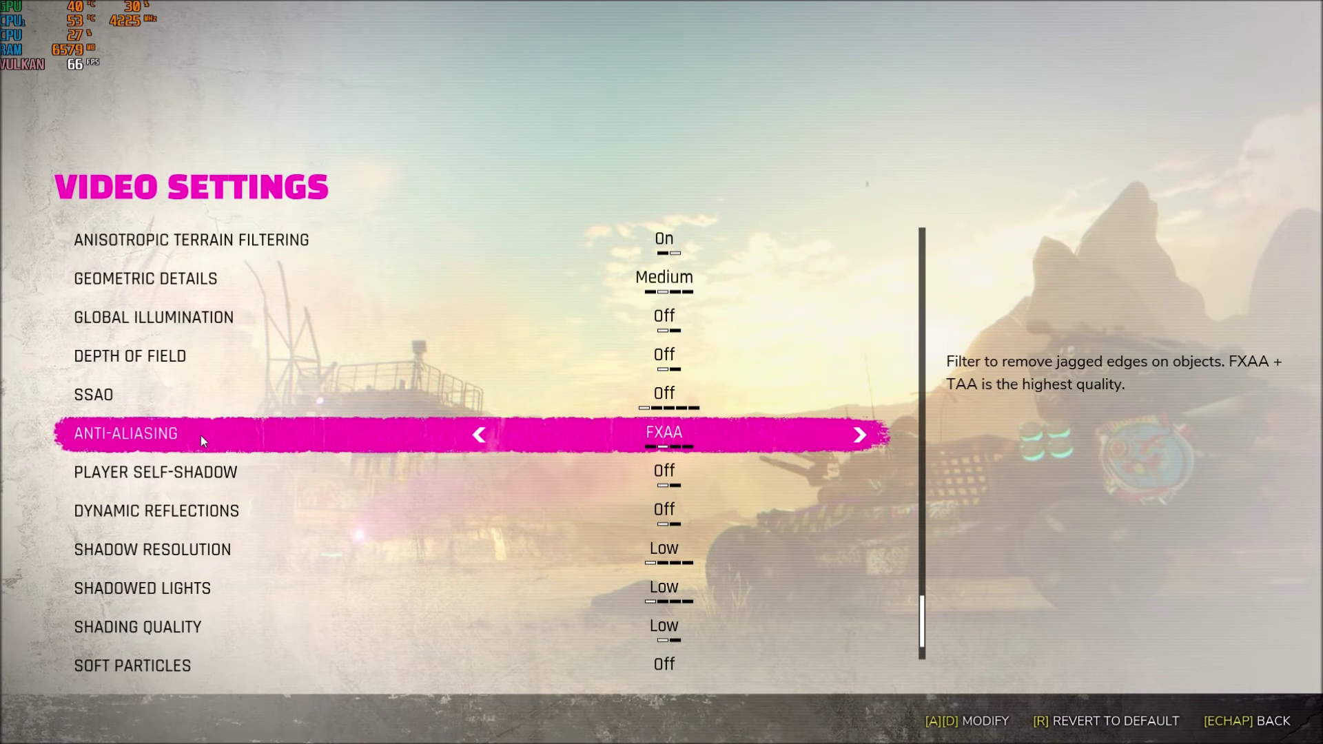
pyautogui.scroll(-1, 172, 421)
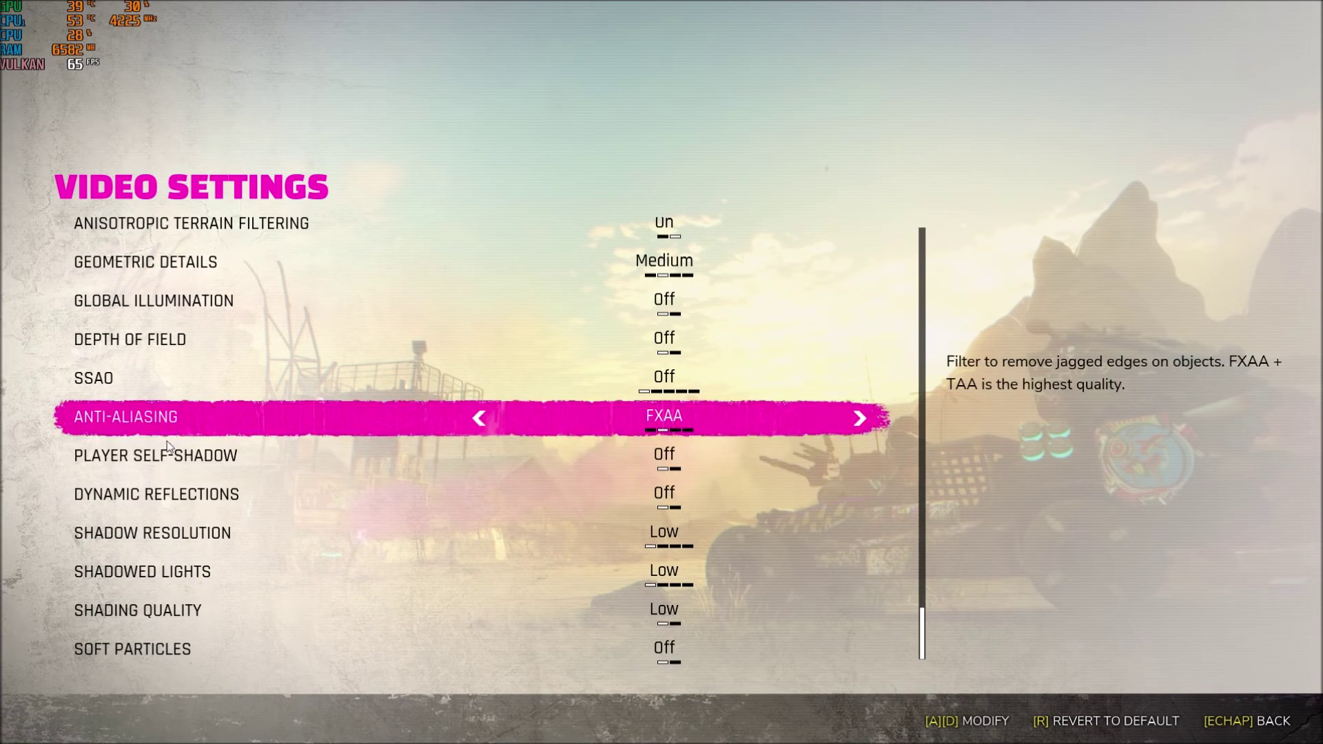